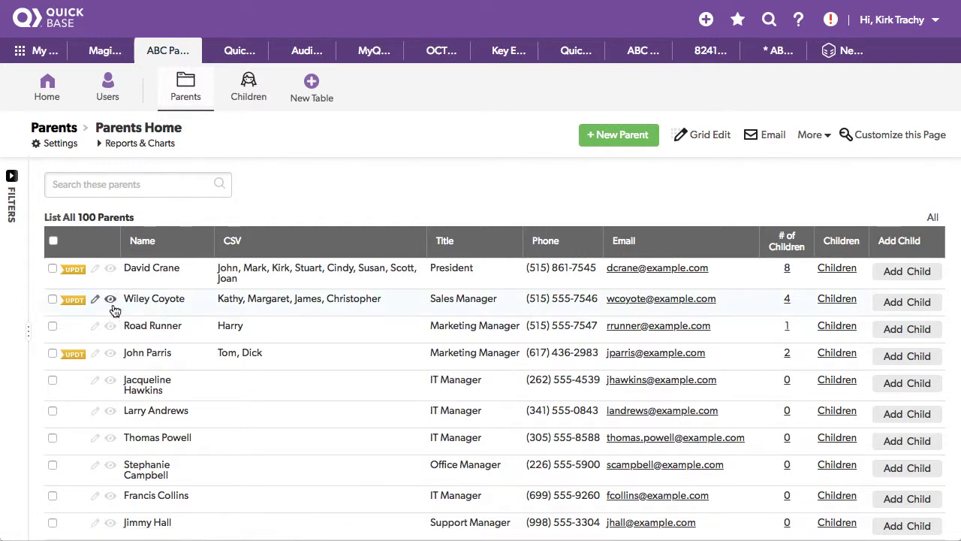
left_click(110, 270)
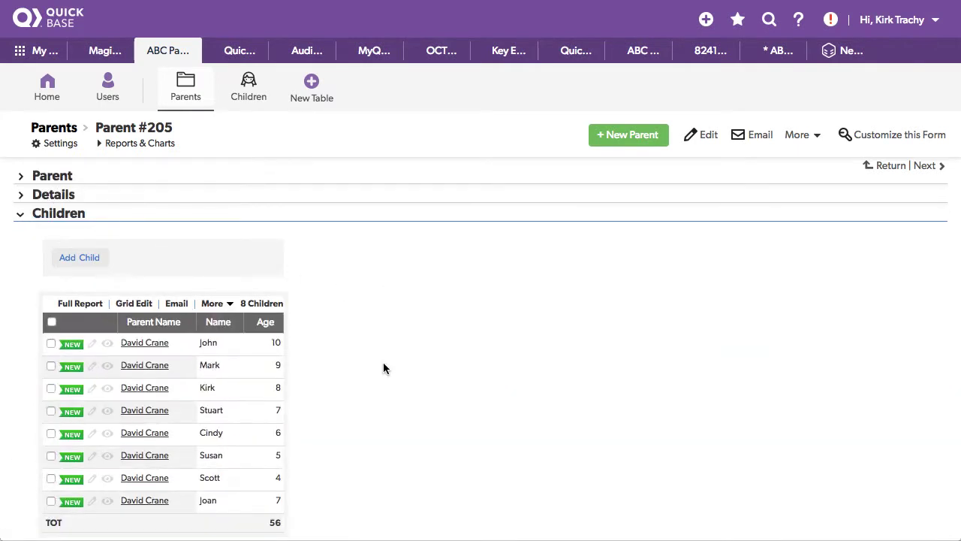
scroll(383, 368, "down", 3)
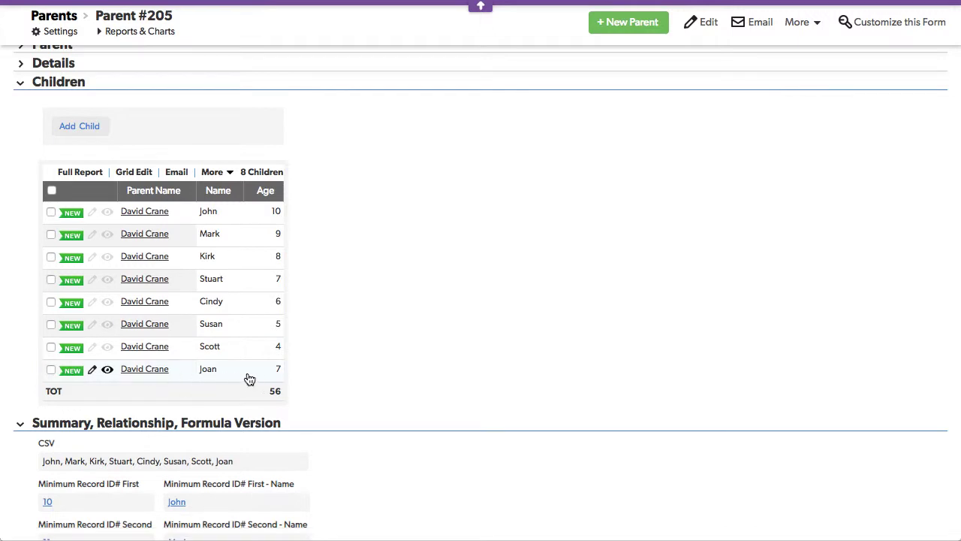
scroll(389, 289, "up", 3)
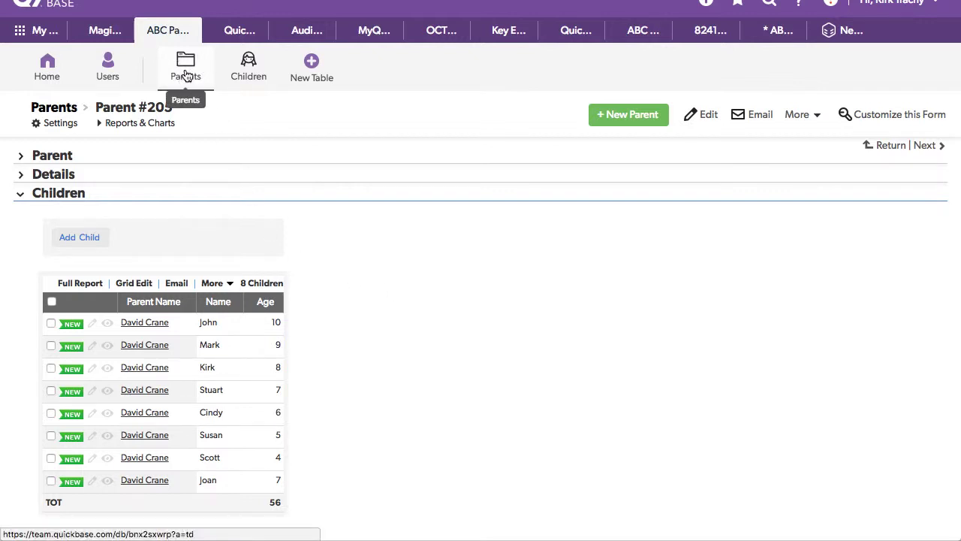
left_click(254, 71)
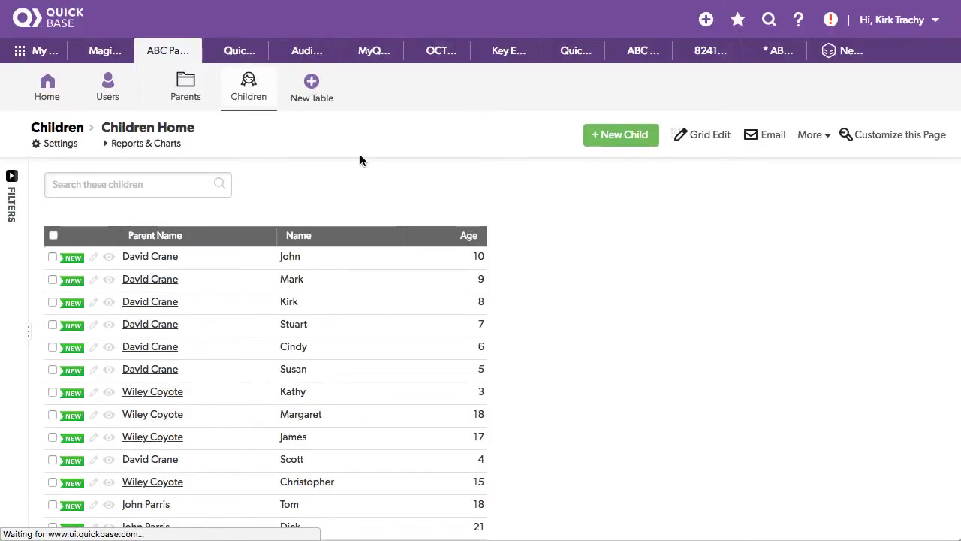
- Group the children list A to Z by Parent Name, then return to the Parents table home
left_click(266, 240)
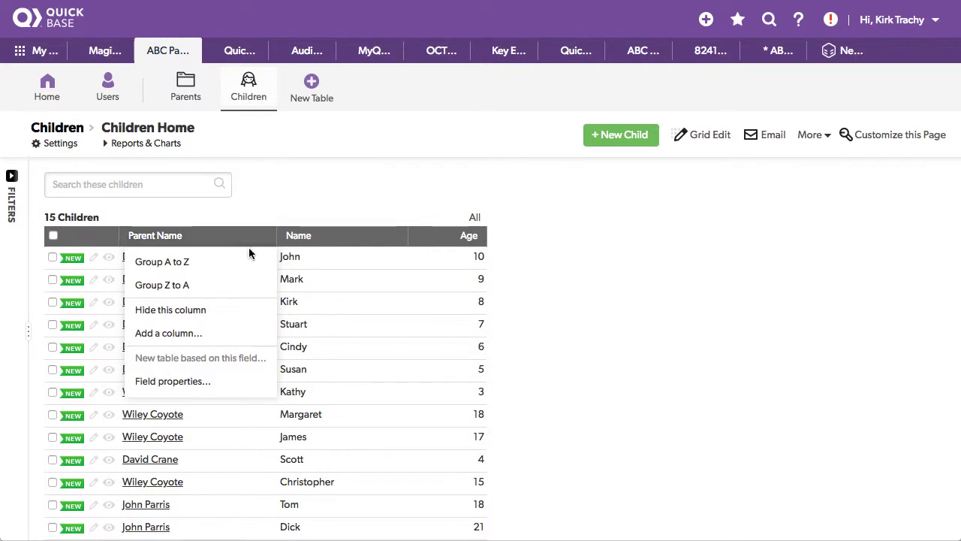
left_click(171, 260)
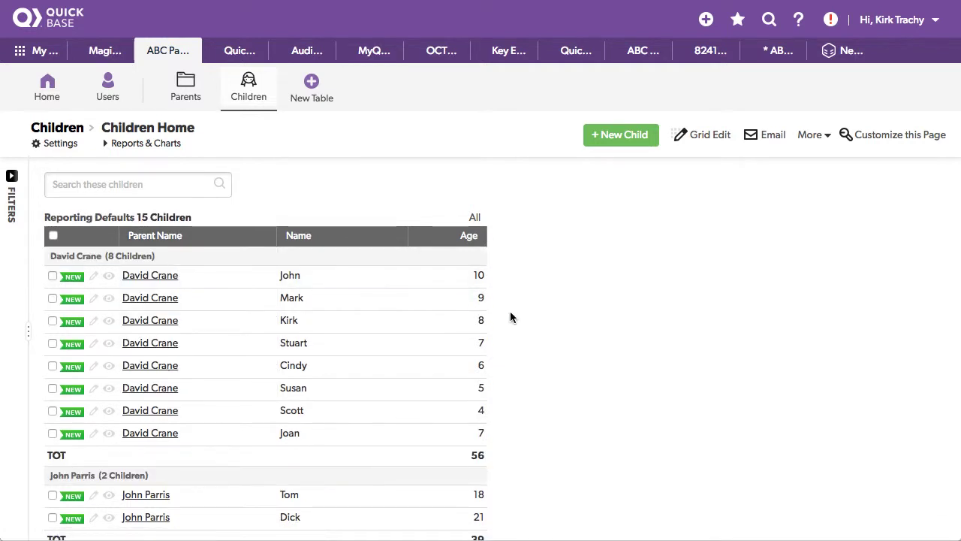
scroll(509, 318, "down", 3)
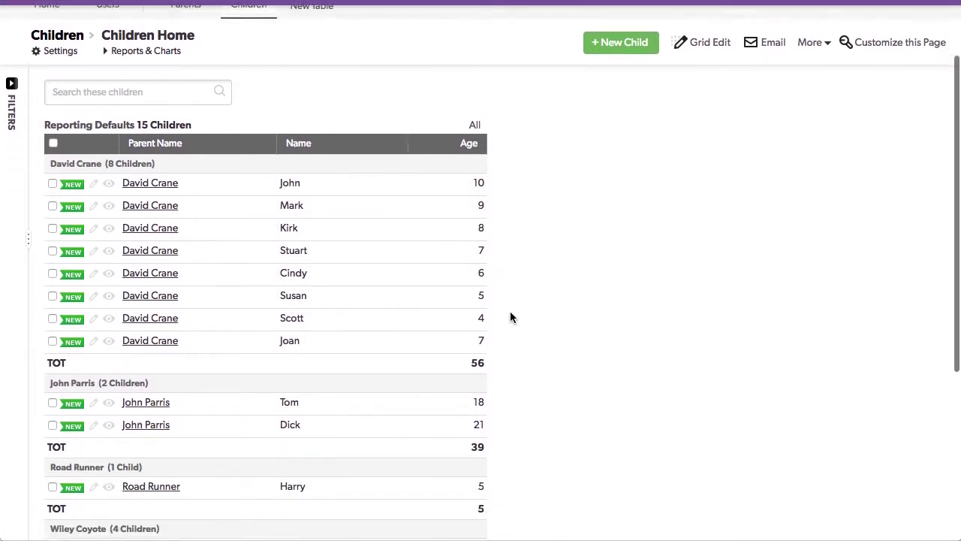
scroll(509, 318, "up", 3)
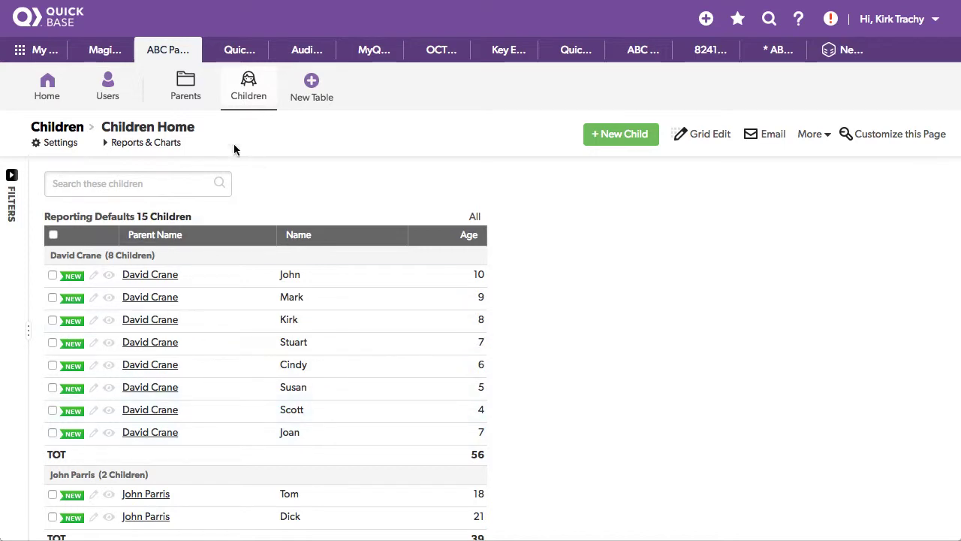
left_click(185, 84)
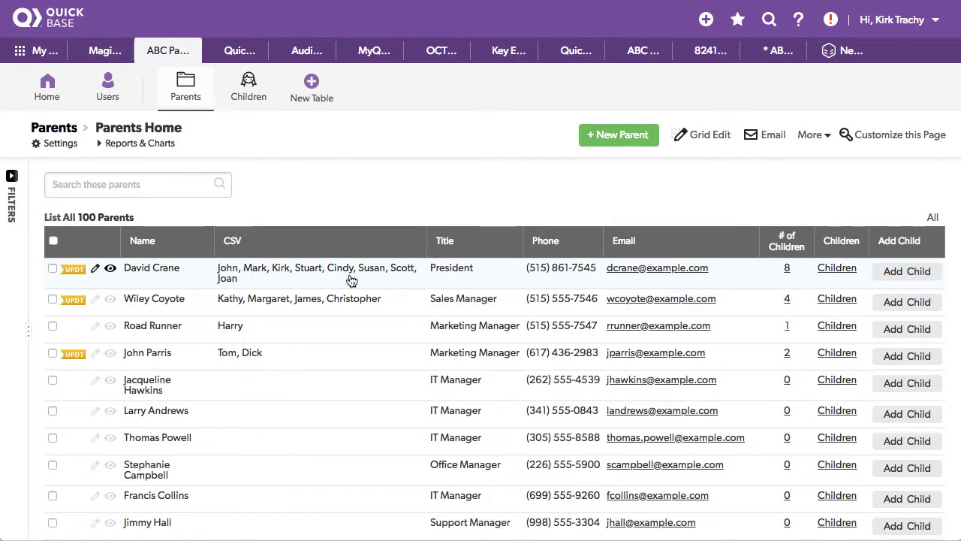
left_click(110, 269)
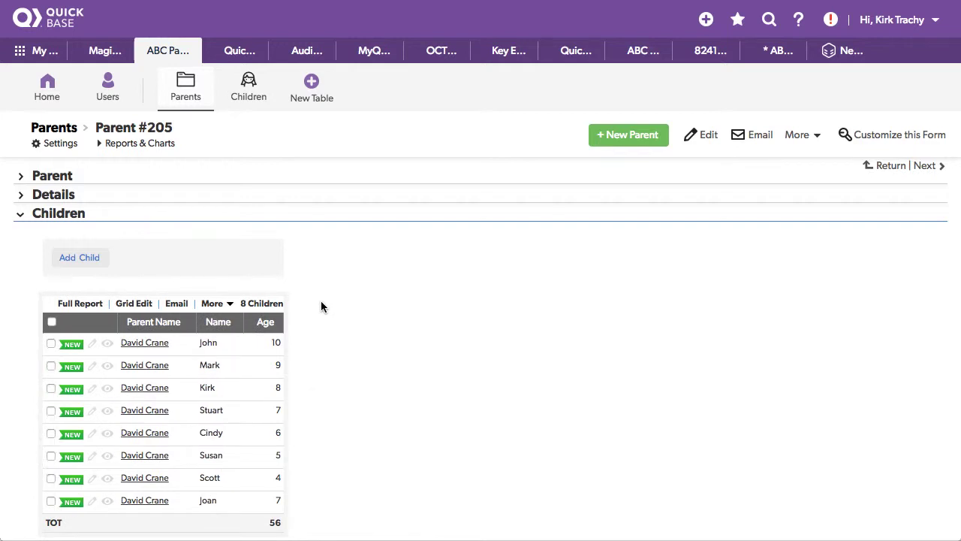
scroll(320, 306, "down", 3)
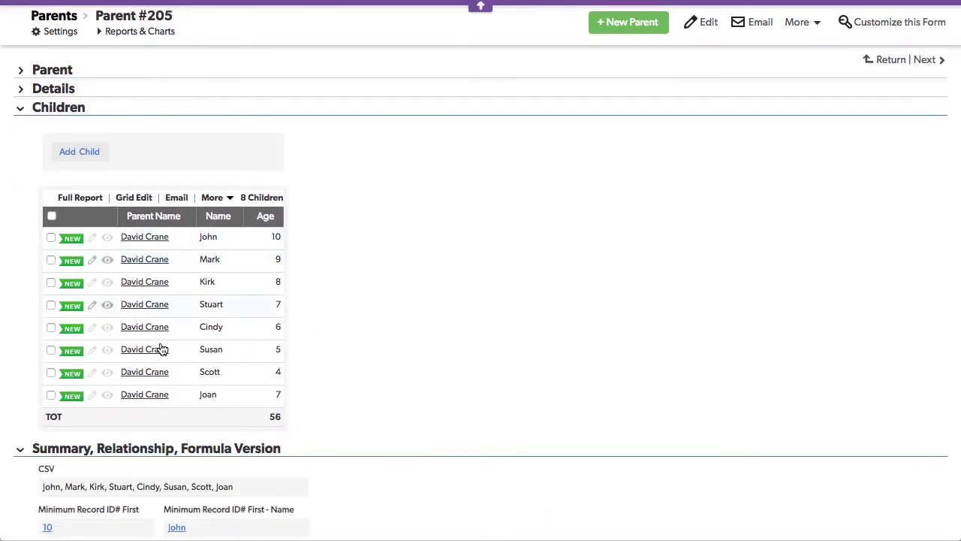
scroll(160, 388, "down", 1)
scroll(160, 387, "down", 8)
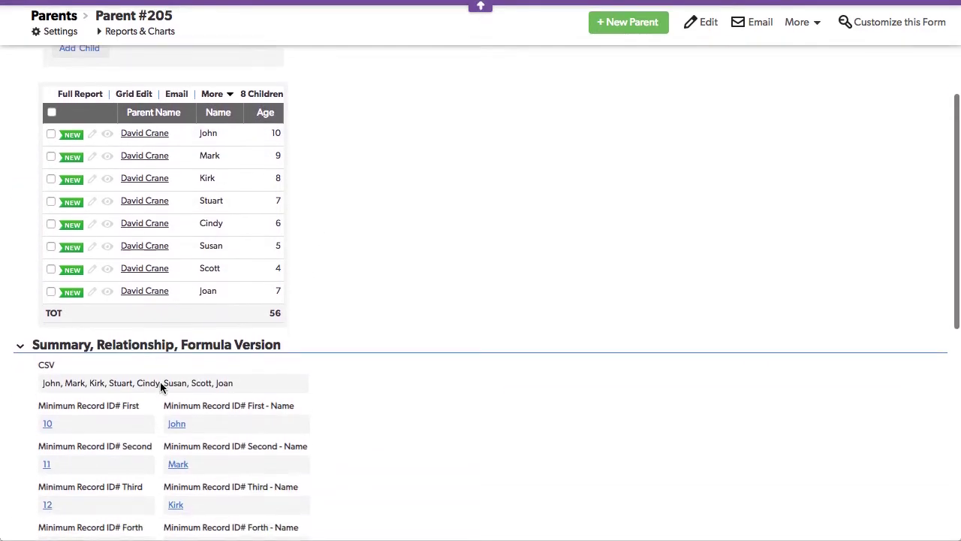
scroll(160, 387, "down", 1)
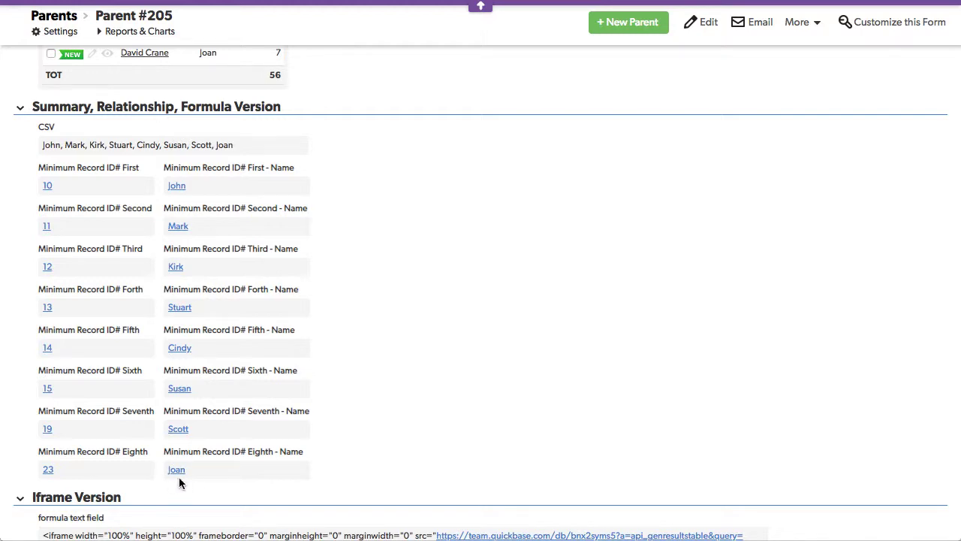
scroll(497, 250, "up", 10)
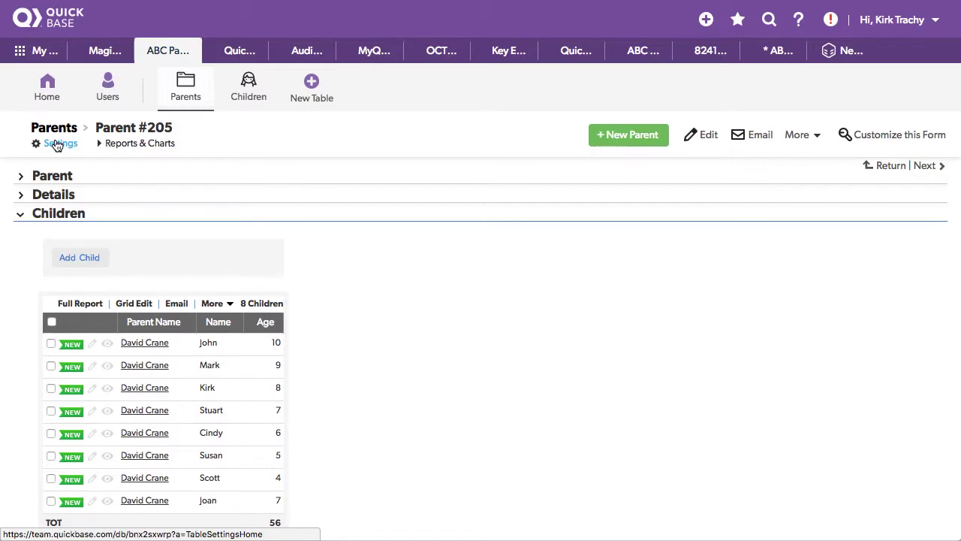
left_click(57, 145)
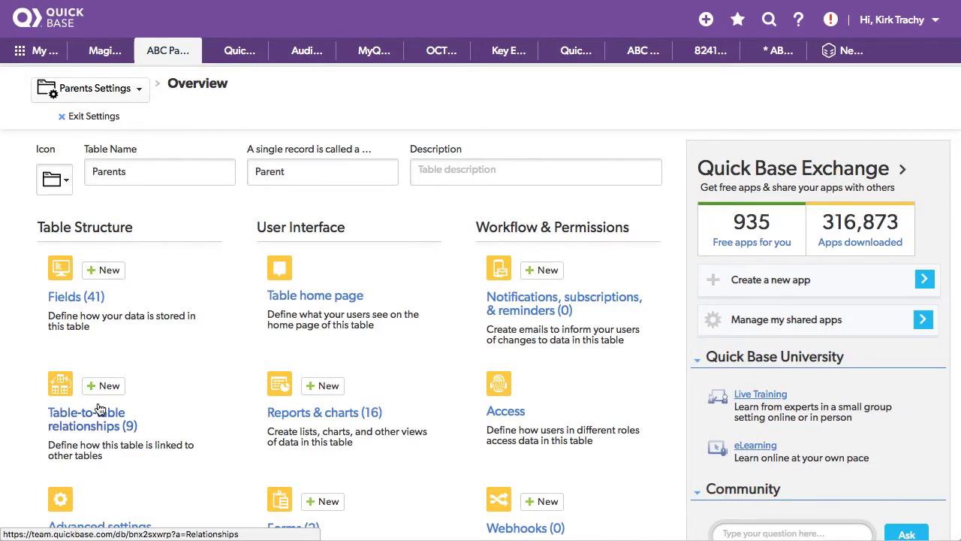
- List the Parents table's nine relationships, including eight Children-to-Parents links on Minimum Record ID# First–Eighth
left_click(108, 418)
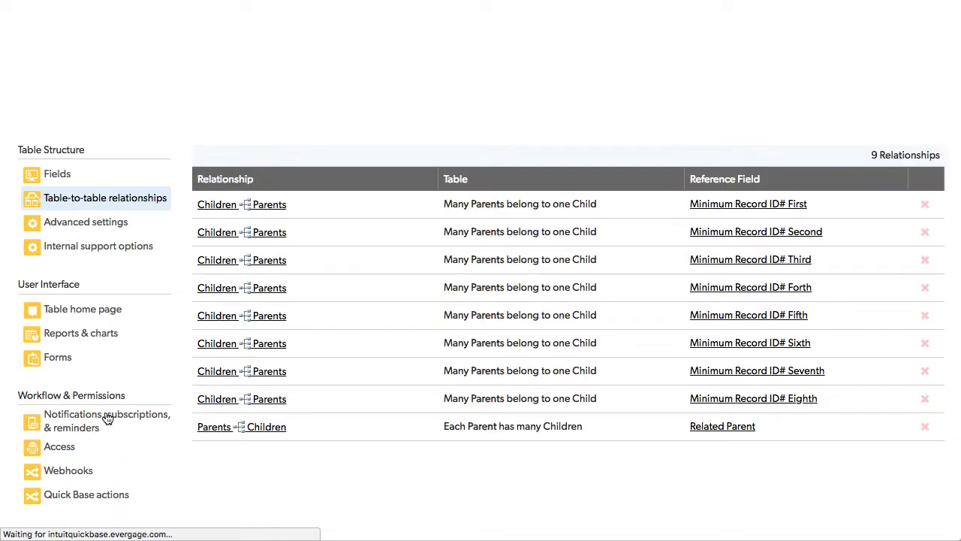
mouse_move(213, 434)
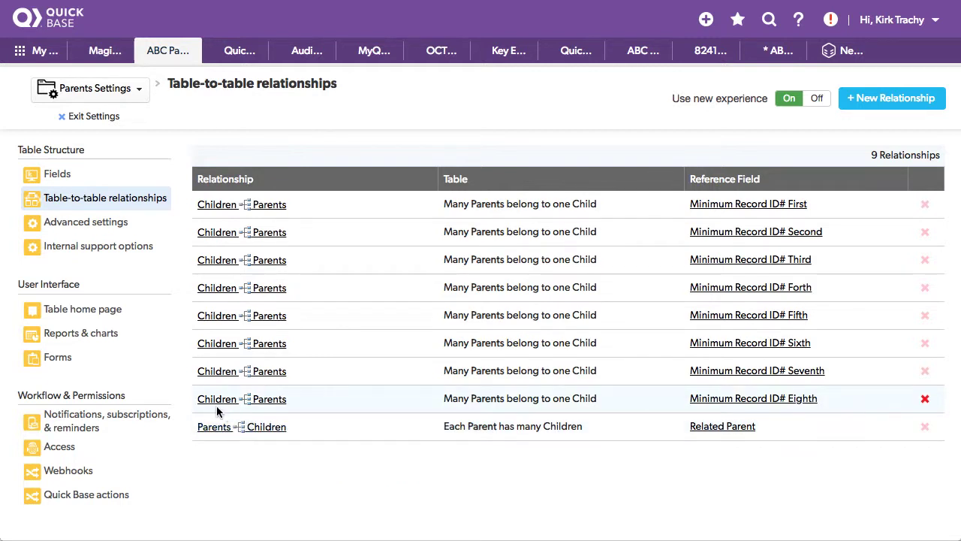
mouse_move(235, 405)
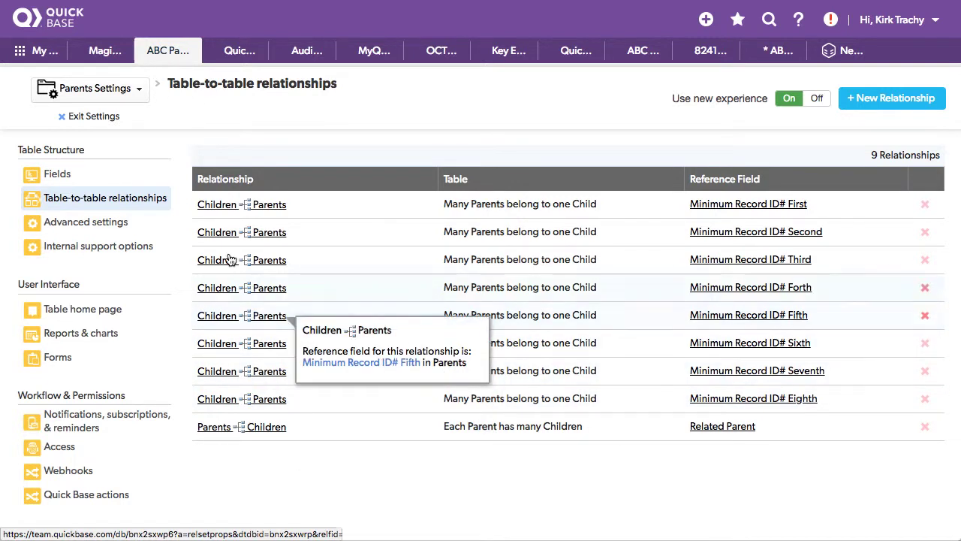
mouse_move(211, 208)
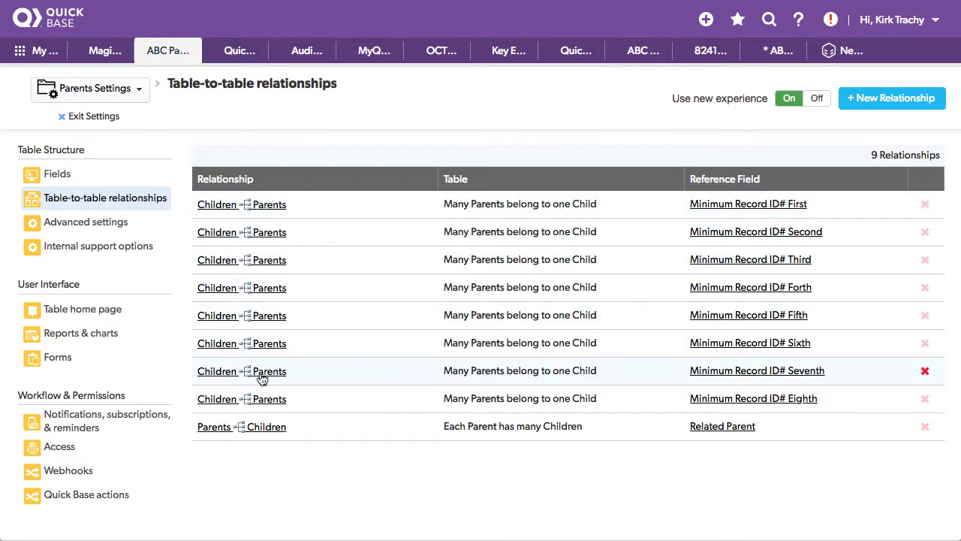
- Draft a Minimum-of-Record ID# summary field on Parents–Children, discard it, and open Minimum Record ID# First
left_click(268, 427)
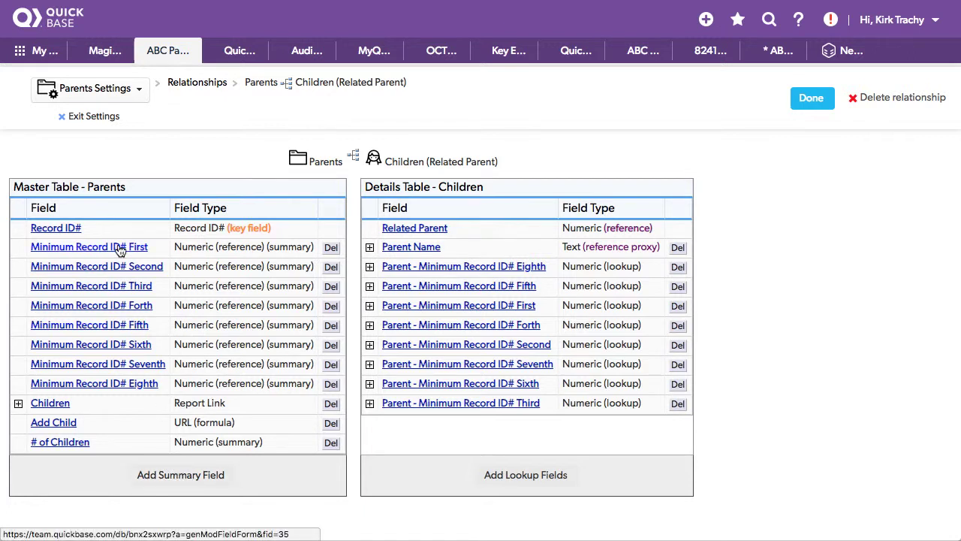
left_click(176, 476)
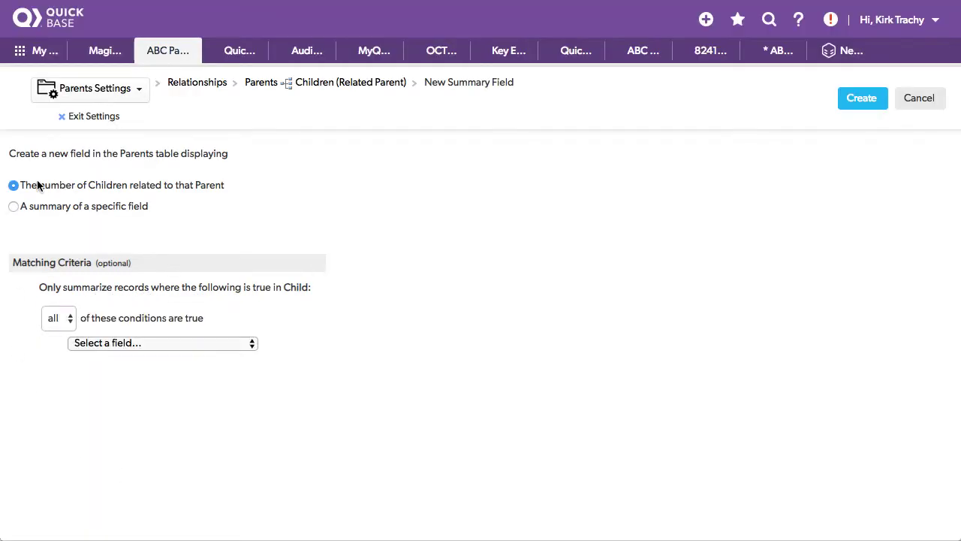
left_click(15, 206)
left_click(60, 228)
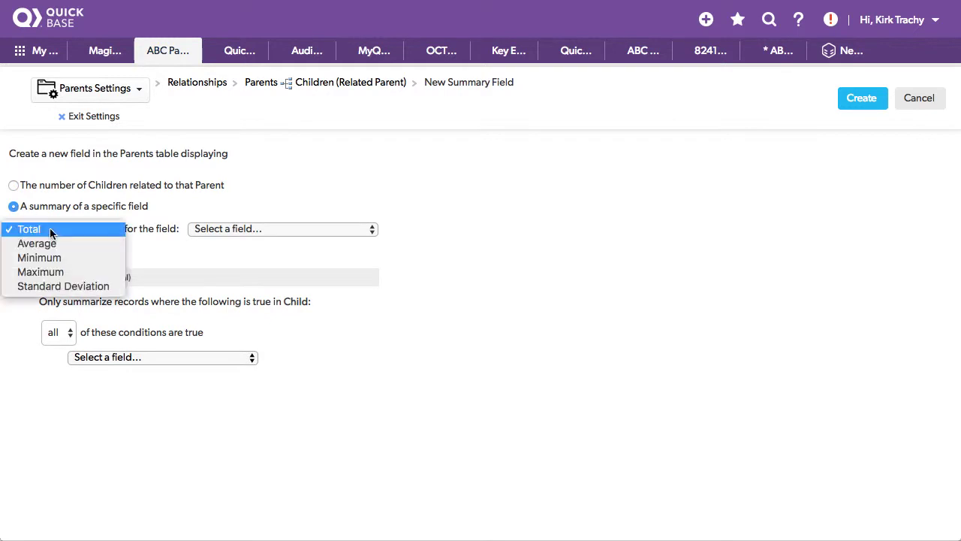
left_click(41, 258)
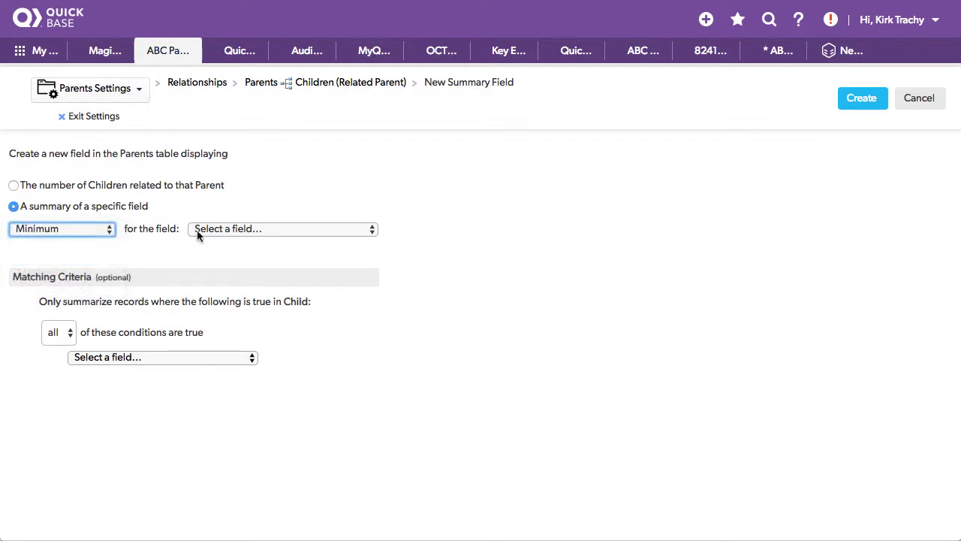
left_click(218, 229)
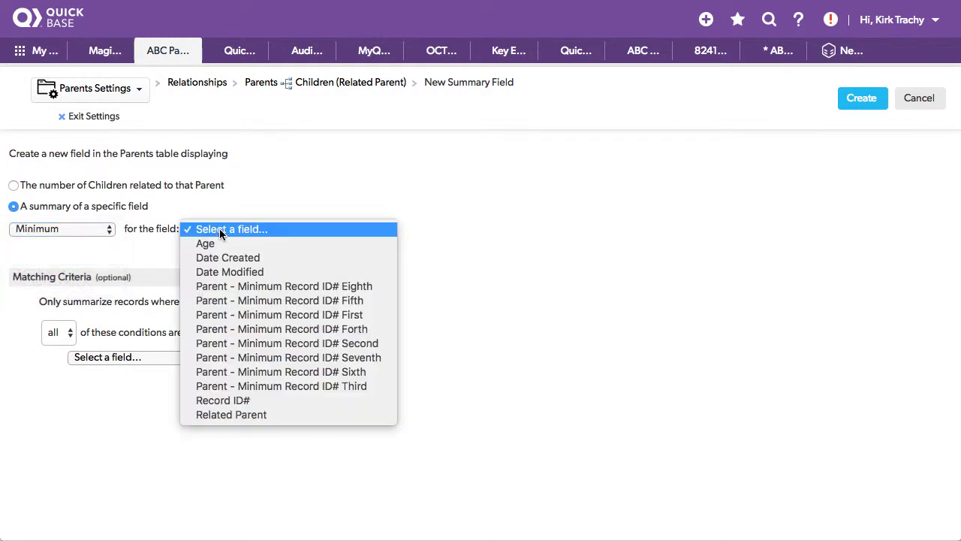
left_click(253, 401)
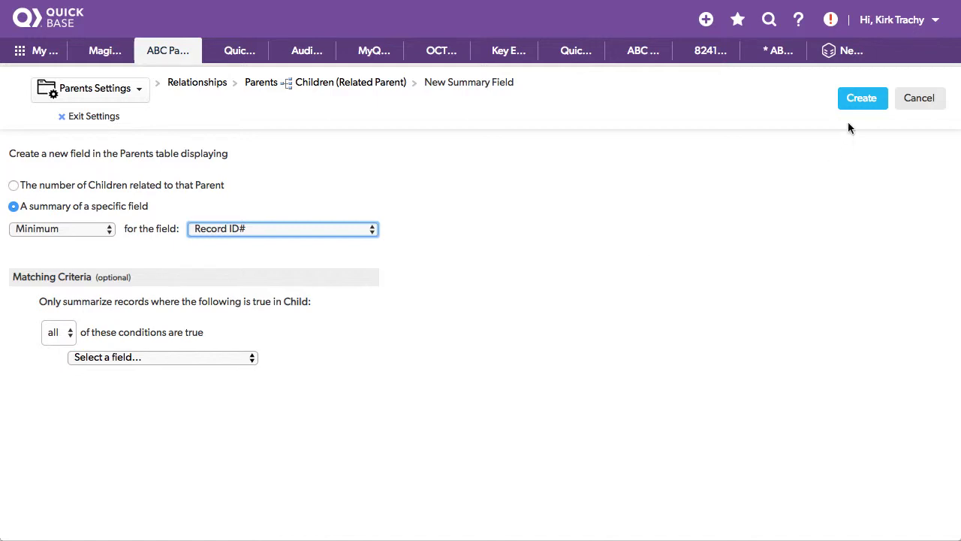
left_click(919, 99)
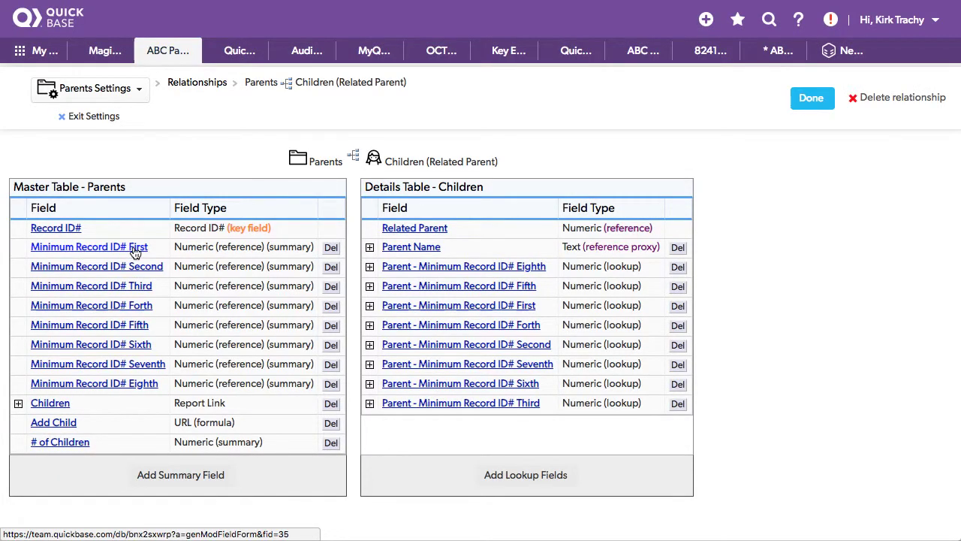
left_click(135, 249)
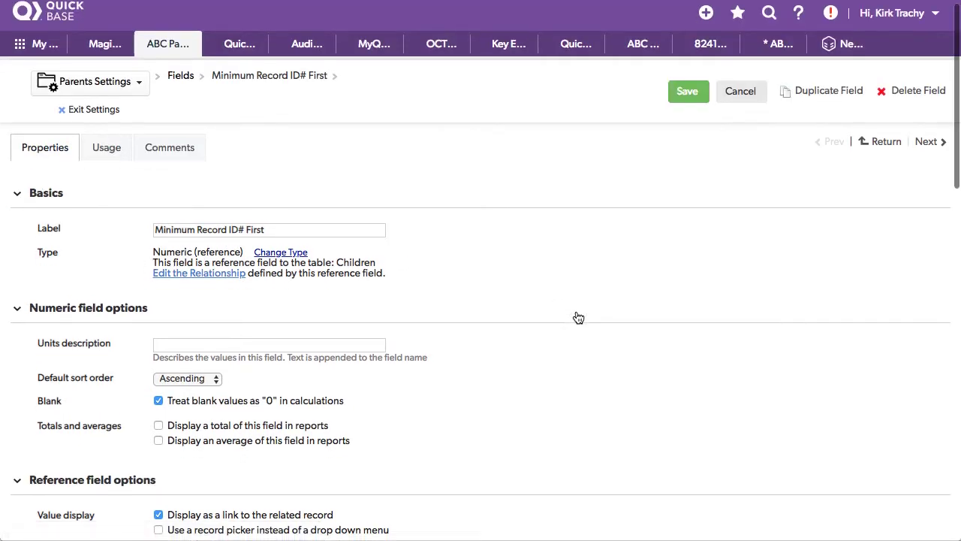
- Leave the Minimum Record ID# First field settings unsaved and go back to the nine relationships
scroll(577, 318, "down", 5)
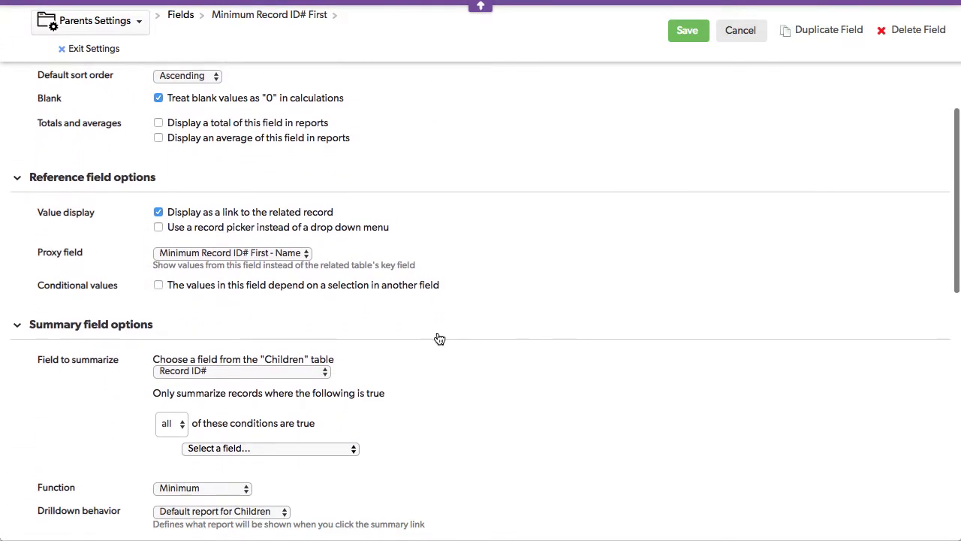
scroll(443, 334, "down", 3)
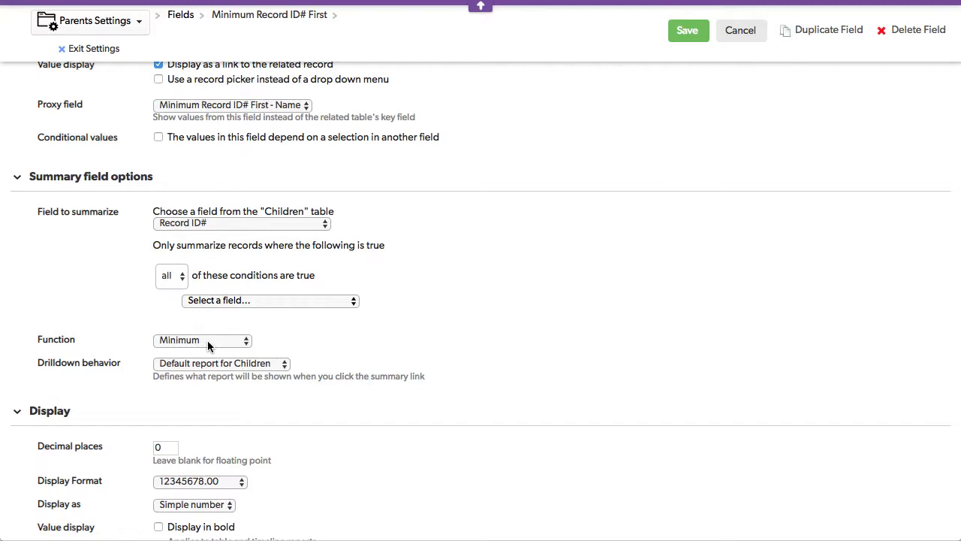
left_click(740, 31)
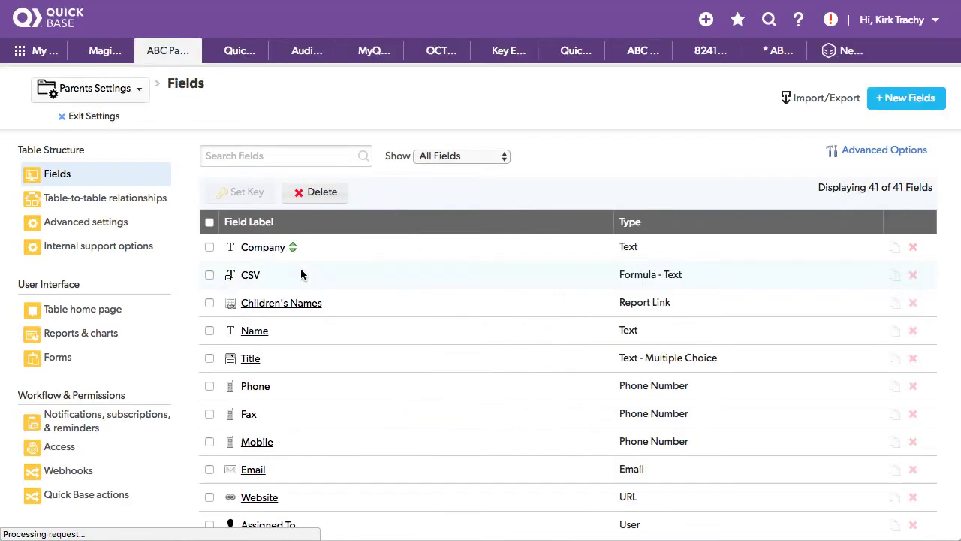
left_click(100, 200)
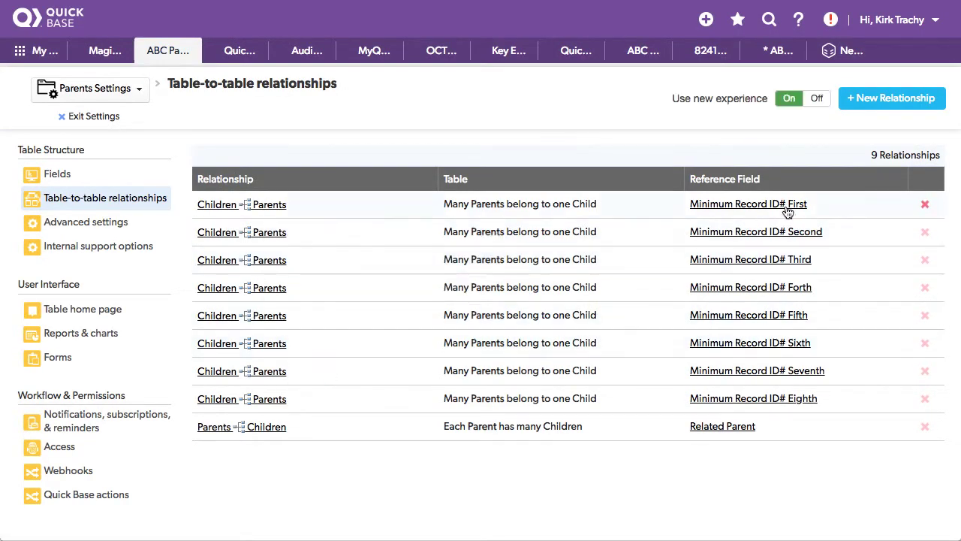
- Open the Parents ▸ Children relationship details to reach the Minimum Record ID# Second field
left_click(254, 426)
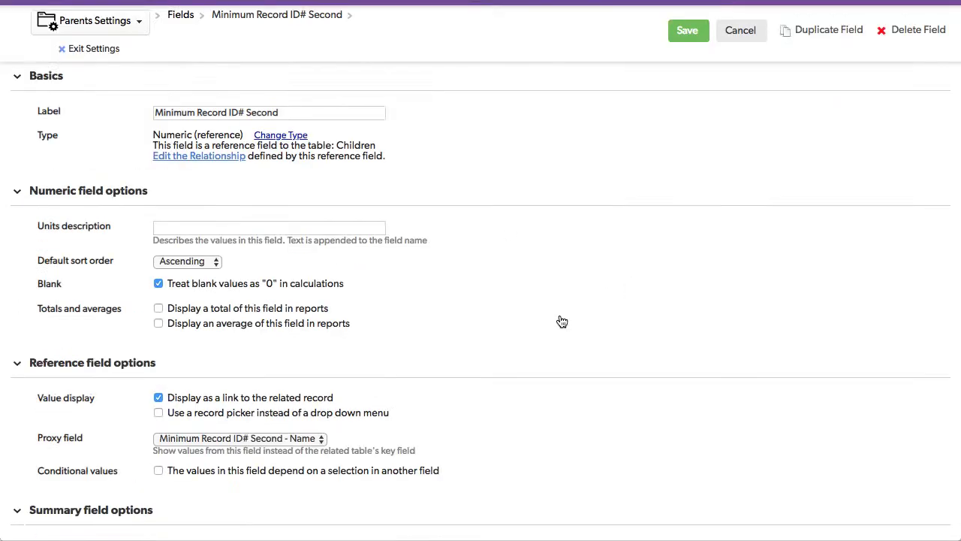
- Review the Second field's summary condition on Children's Record ID#, then reopen its settings
scroll(560, 321, "down", 2)
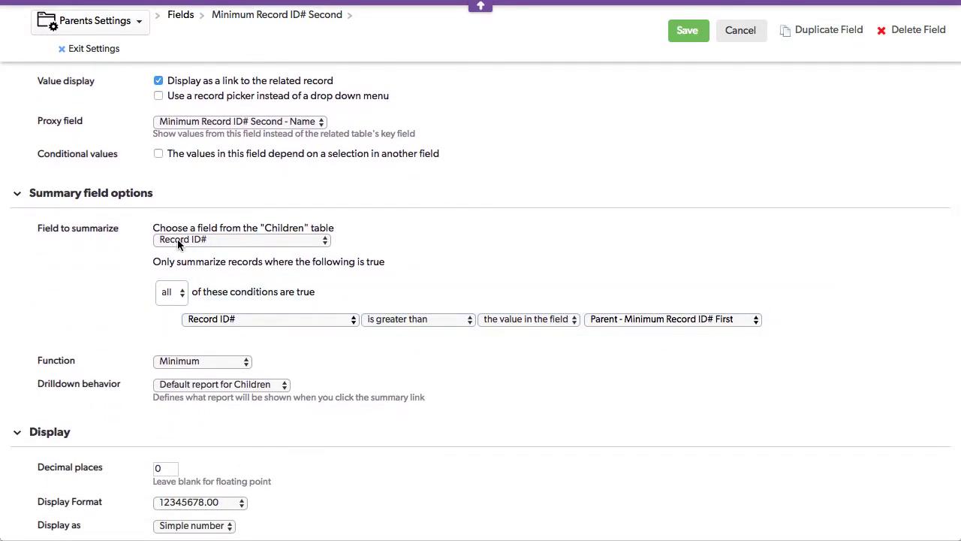
scroll(199, 240, "down", 1)
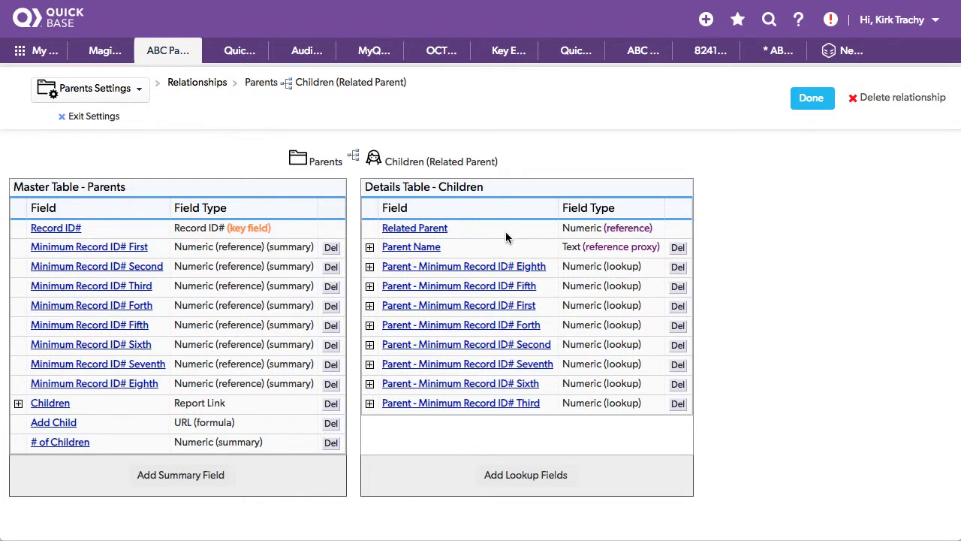
left_click(147, 273)
- Check Minimum Record ID# Second's condition (Record ID# > Minimum Record ID# First), then close unsaved
scroll(437, 375, "down", 4)
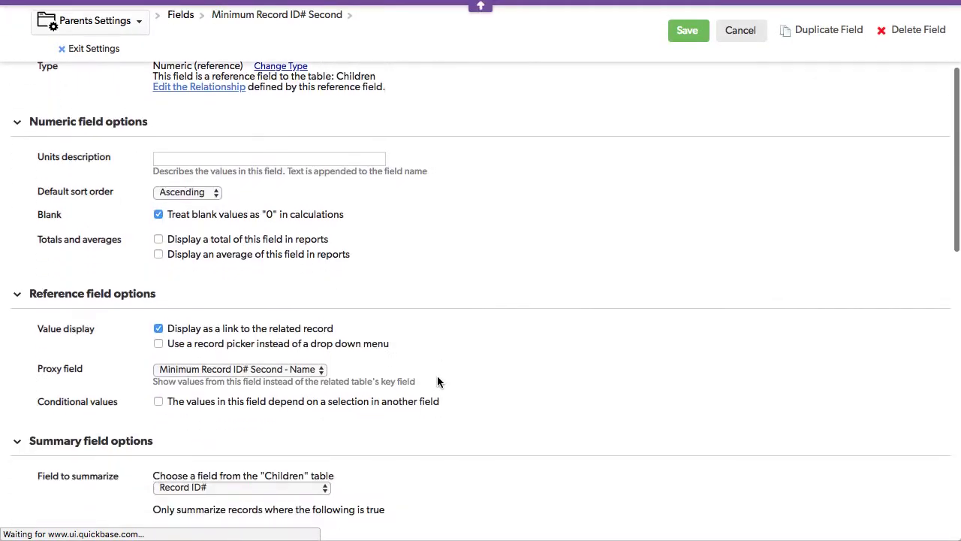
scroll(437, 382, "down", 5)
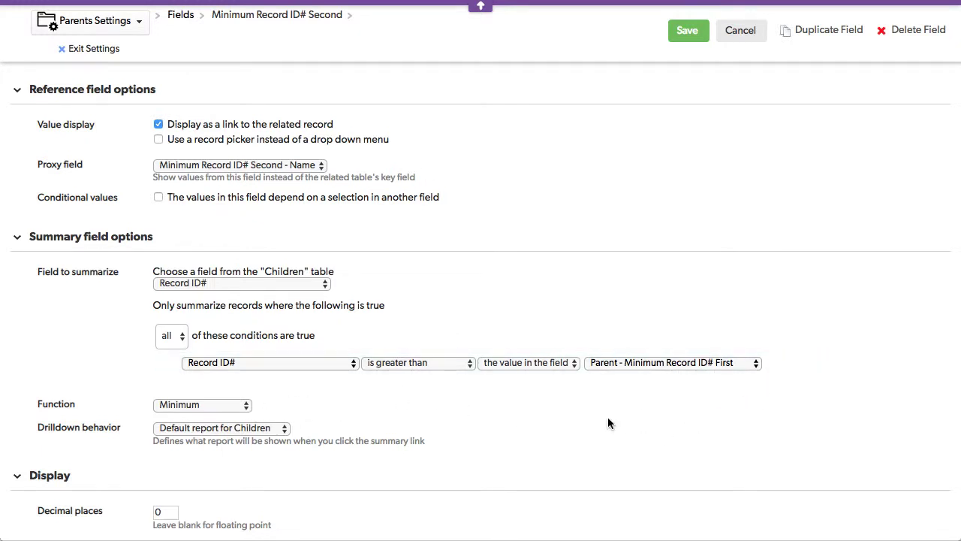
left_click(742, 36)
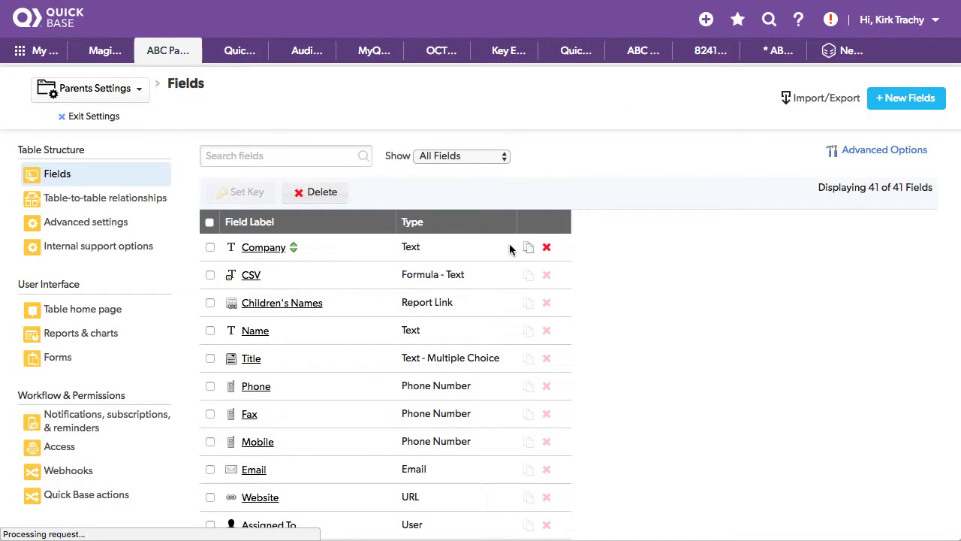
- Return to Parent #205 and view Minimum Record ID# First–Eighth (10–15, 19, 23) with child names
left_click(103, 119)
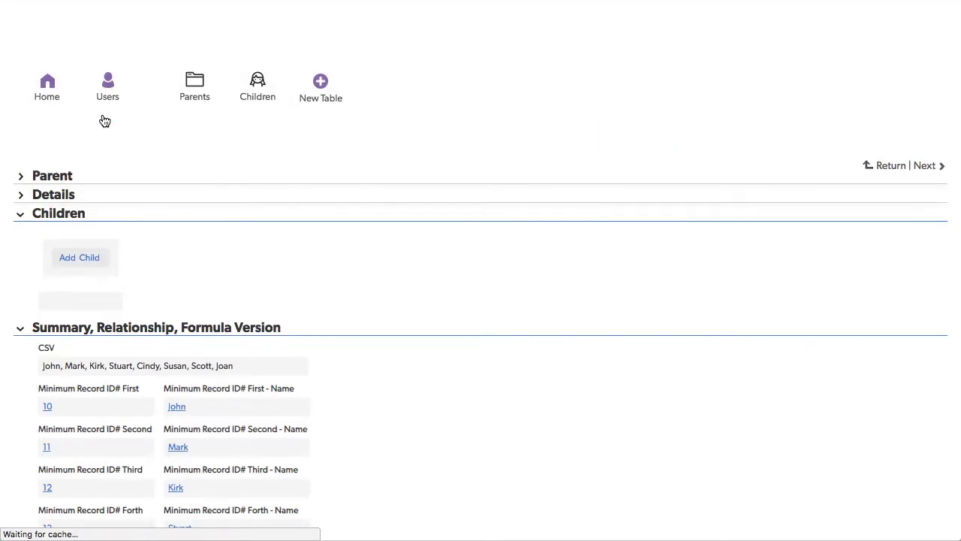
scroll(309, 268, "down", 3)
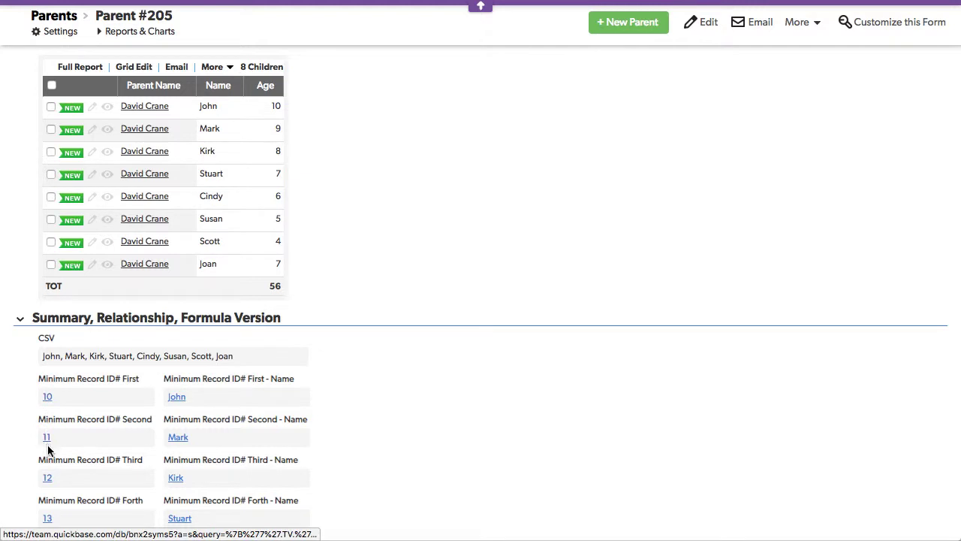
scroll(48, 449, "down", 3)
scroll(47, 449, "down", 2)
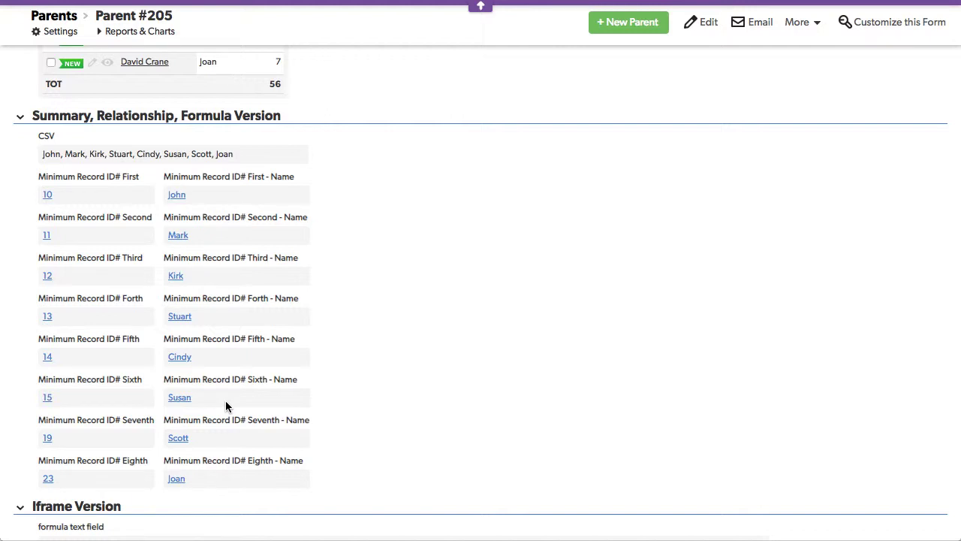
- Open the CSV field's properties and inspect its List(", ", …) formula joining the eight Minimum Record ID# names
right_click(50, 136)
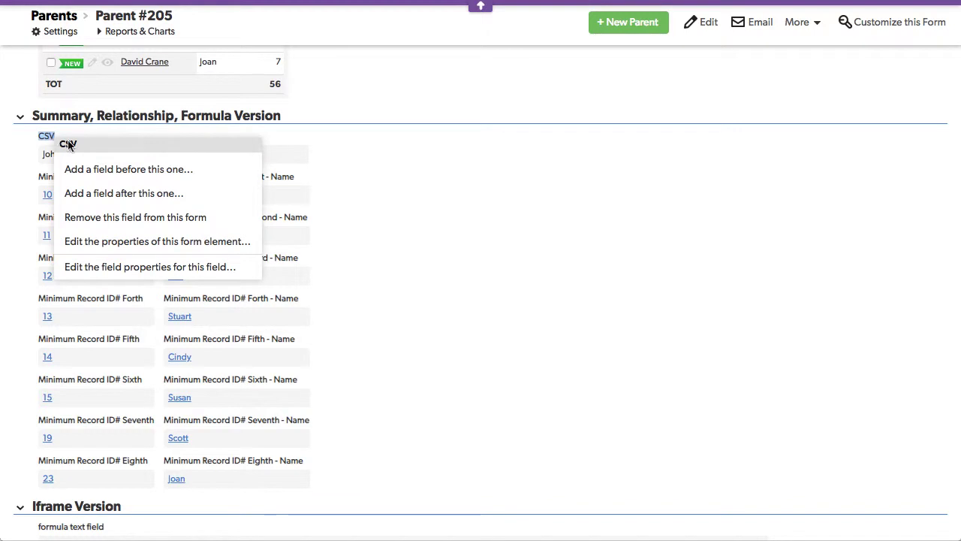
left_click(148, 270)
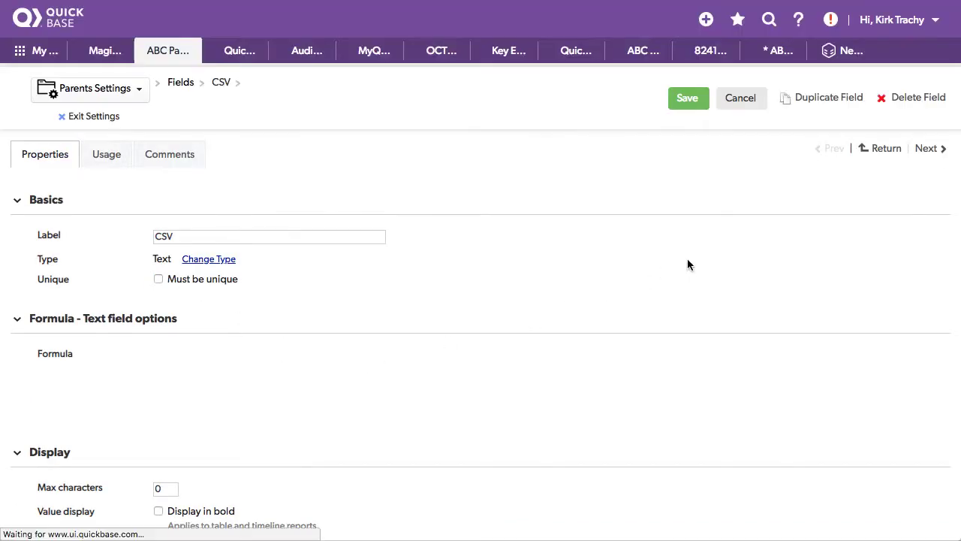
scroll(687, 264, "down", 3)
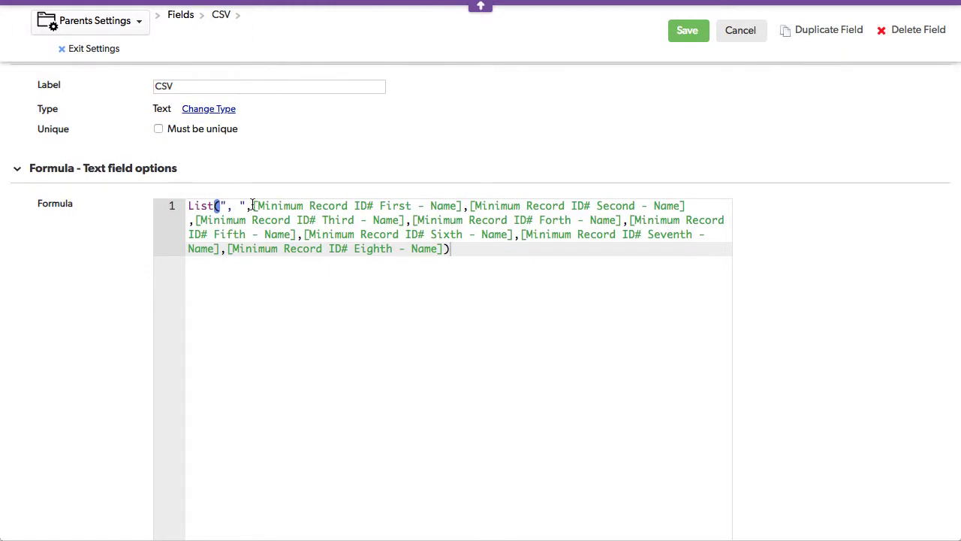
left_click(226, 207)
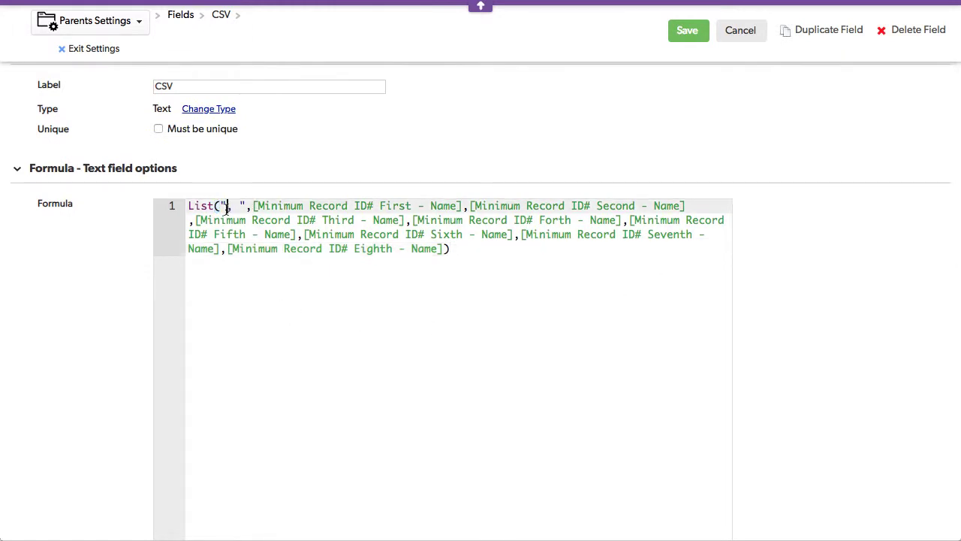
left_click_drag(229, 208, 239, 209)
left_click(271, 318)
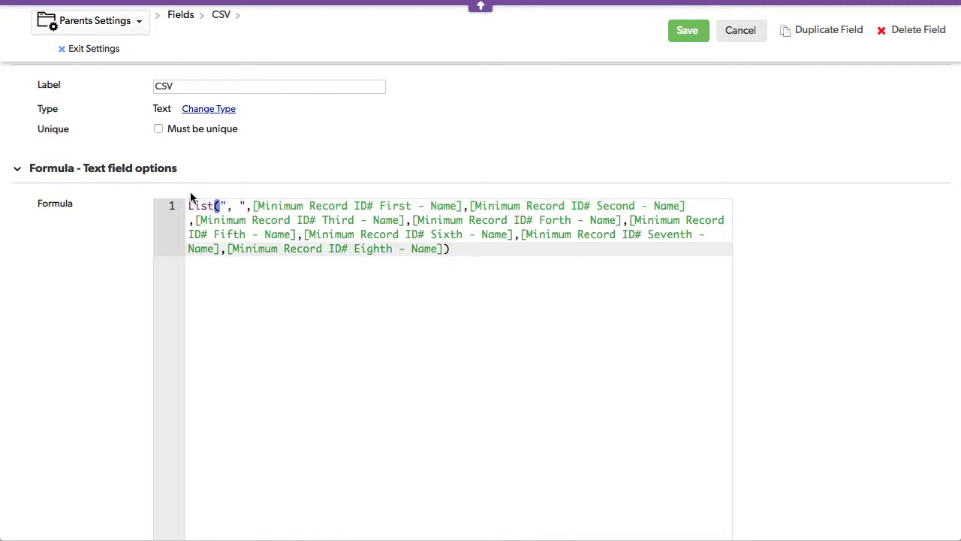
scroll(258, 324, "down", 4)
left_click(248, 324)
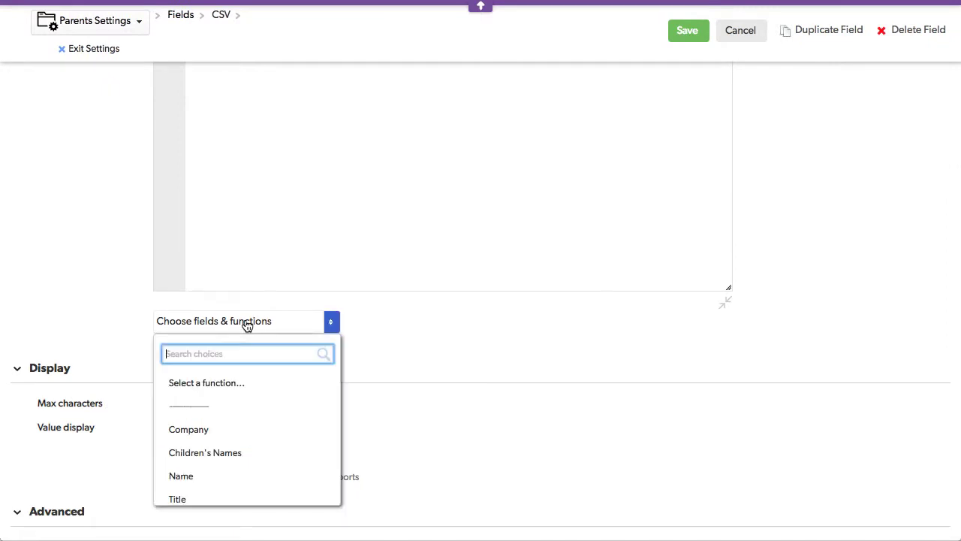
left_click(199, 388)
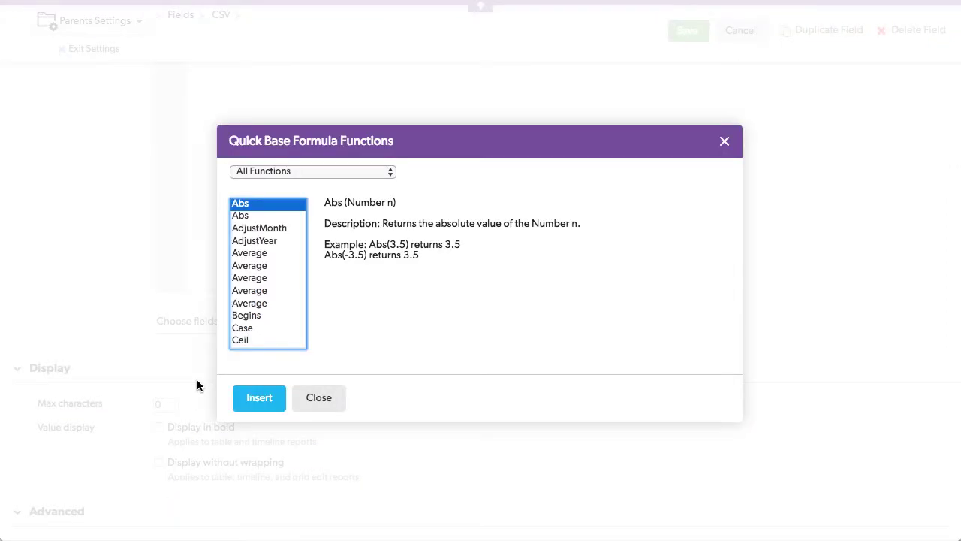
scroll(272, 290, "down", 5)
scroll(272, 294, "down", 5)
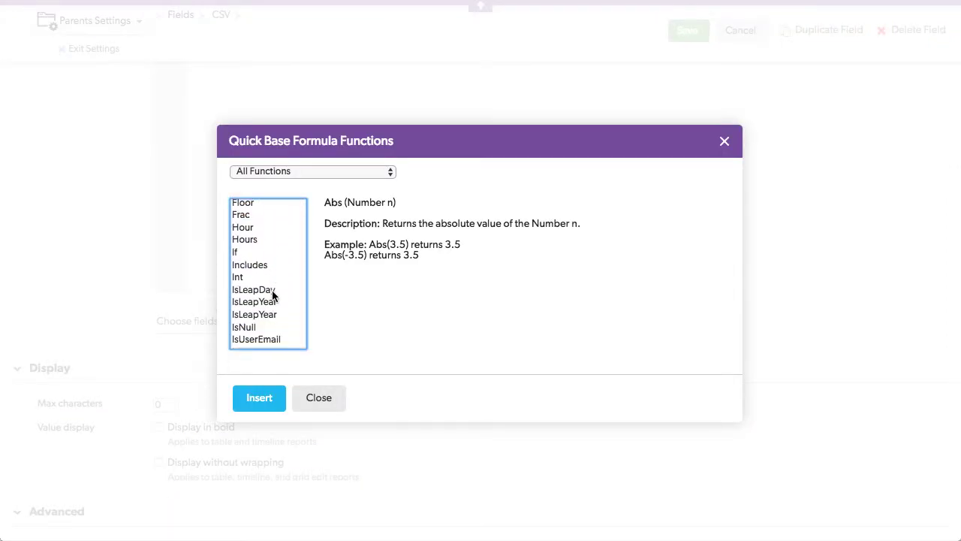
scroll(272, 293, "down", 3)
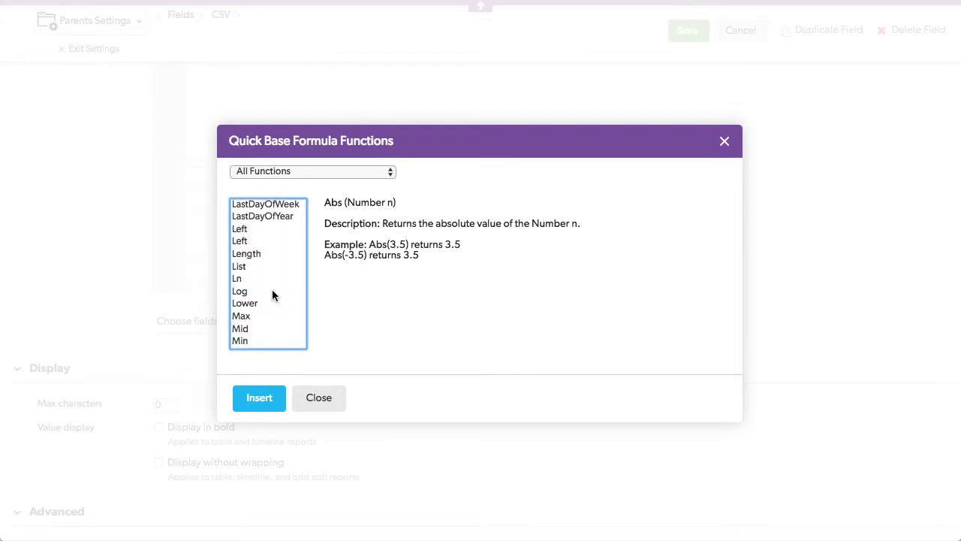
left_click(242, 266)
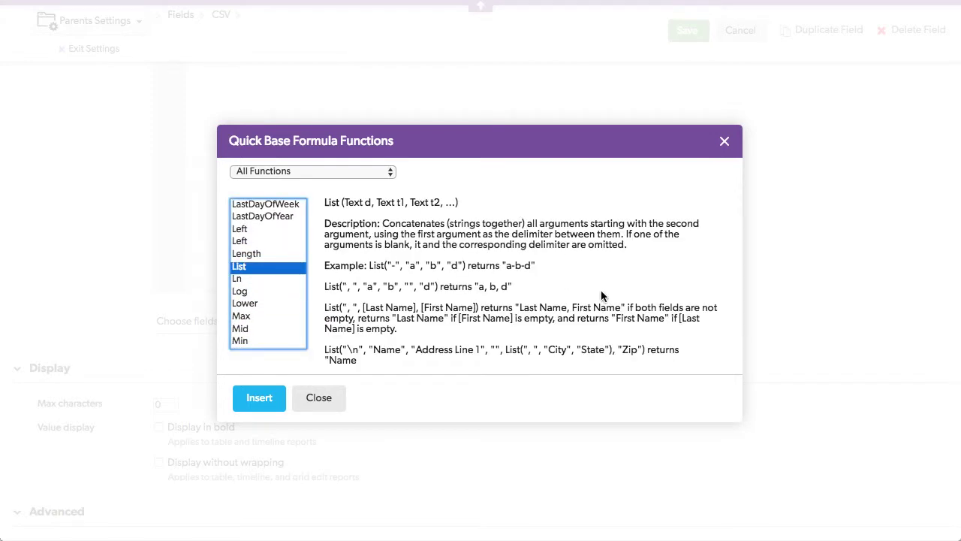
scroll(605, 297, "down", 3)
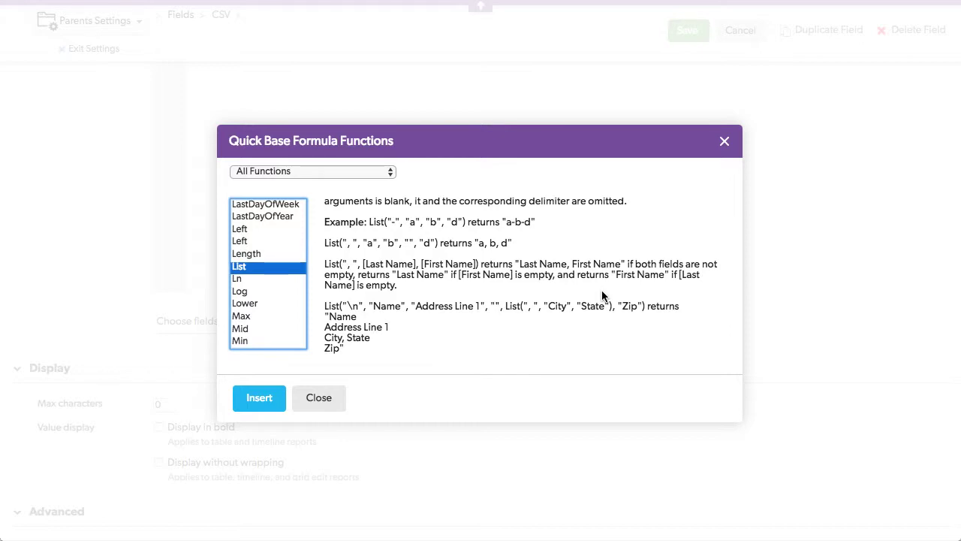
left_click_drag(324, 264, 510, 283)
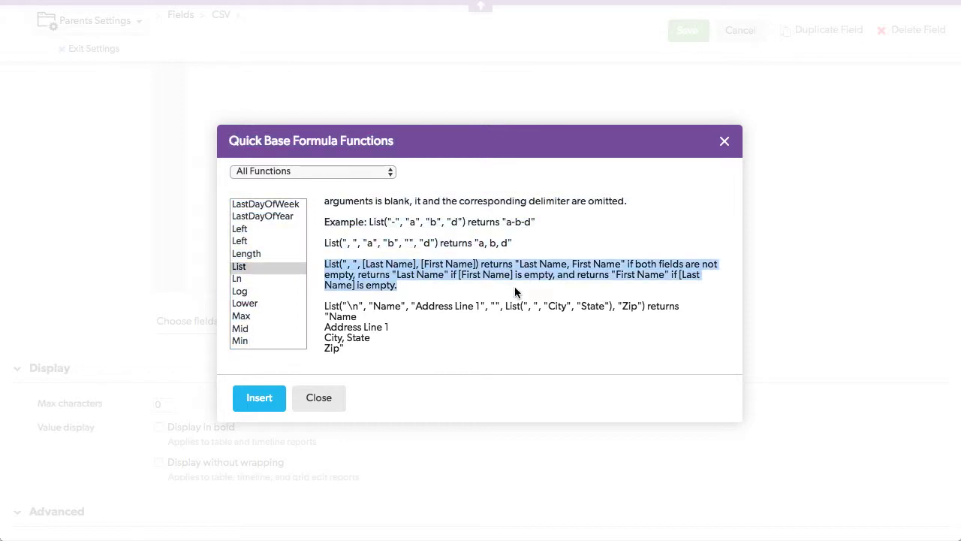
left_click(514, 287)
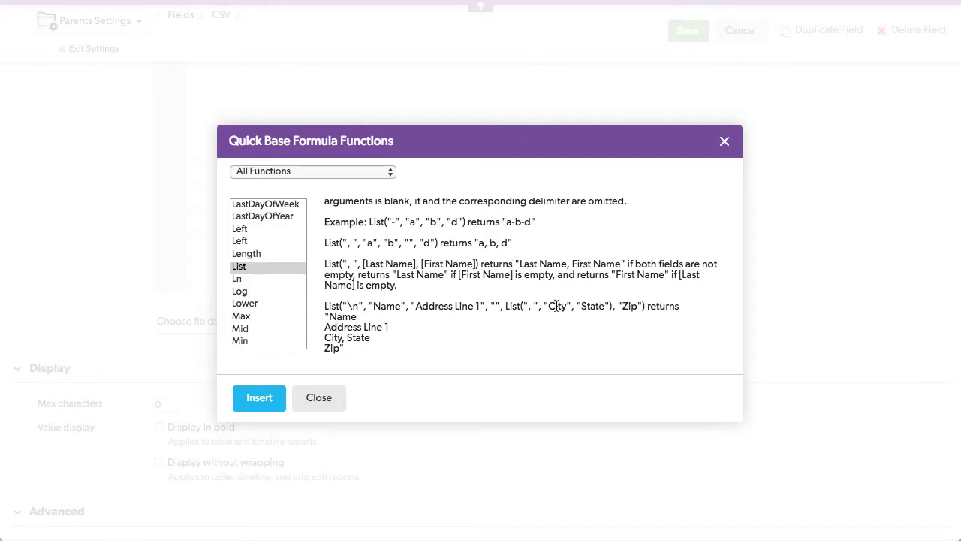
left_click(320, 400)
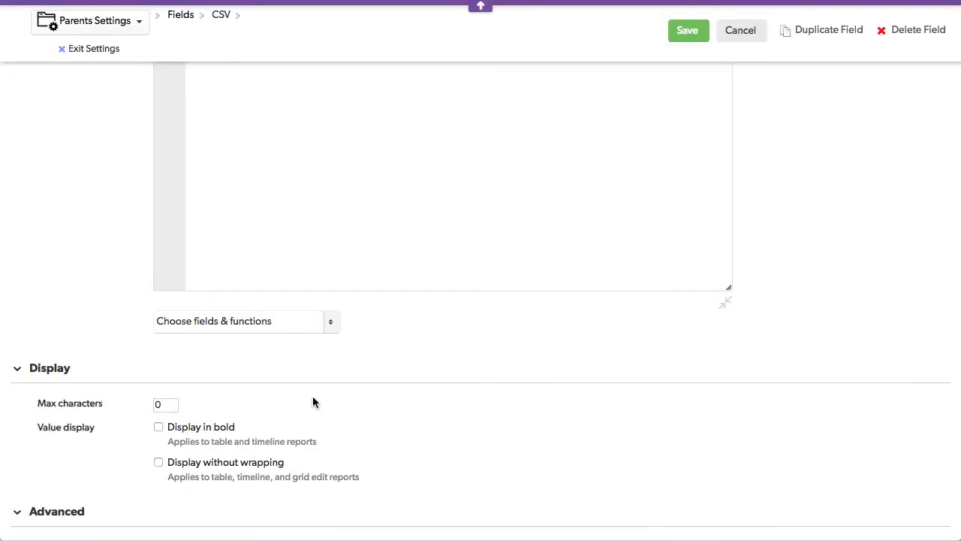
- Exit field settings and go to the Parents home list showing comma-separated child names per parent
scroll(309, 159, "up", 5)
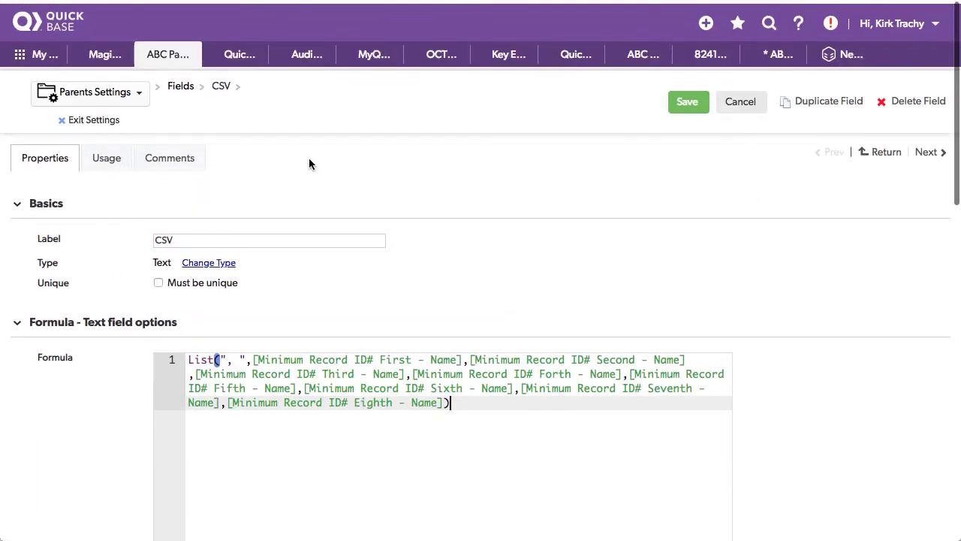
left_click(98, 119)
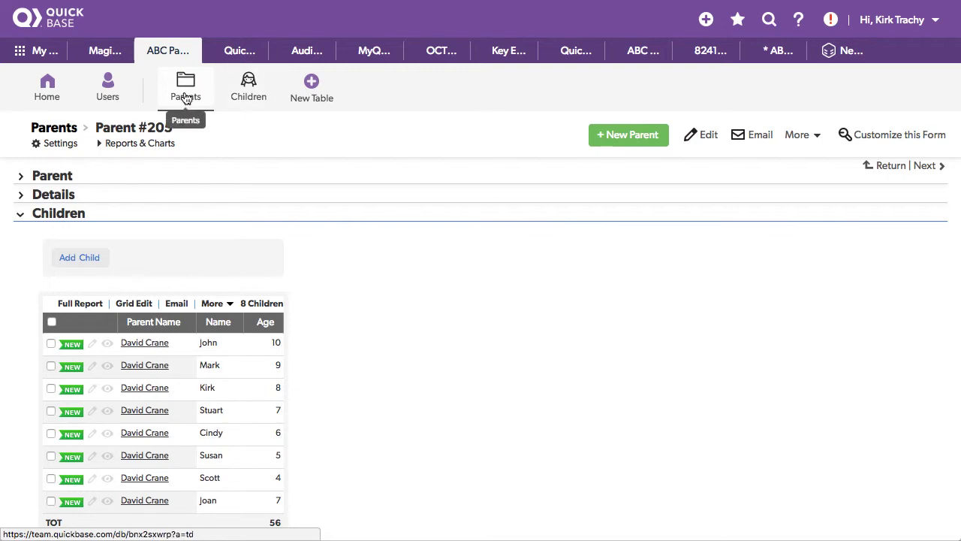
left_click(186, 98)
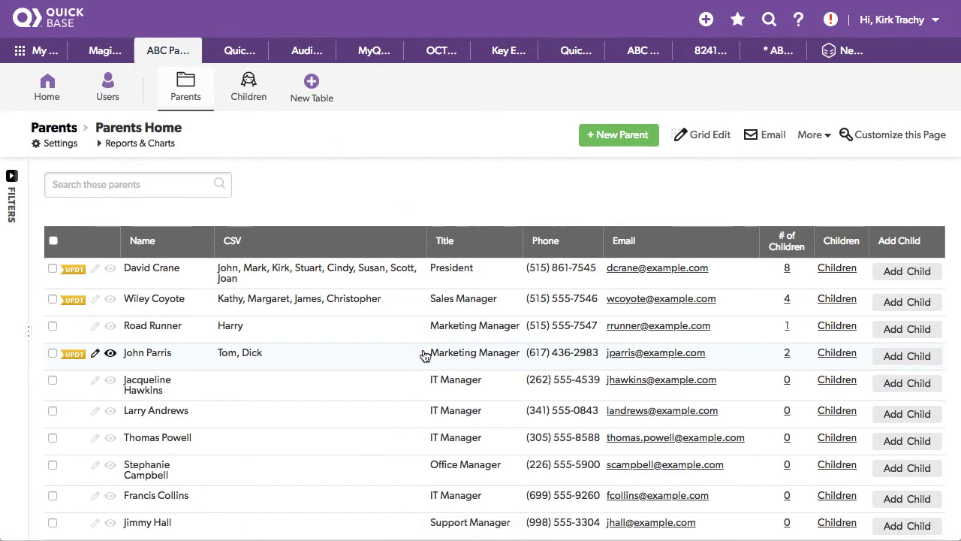